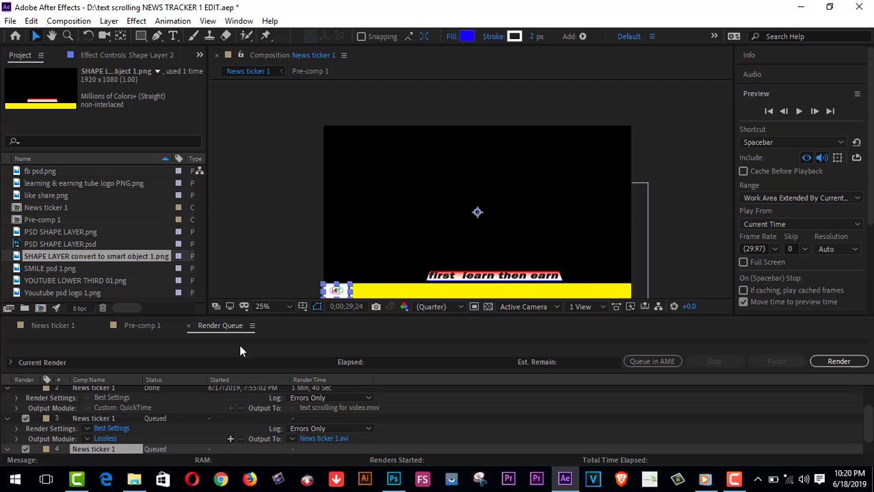
pyautogui.click(112, 437)
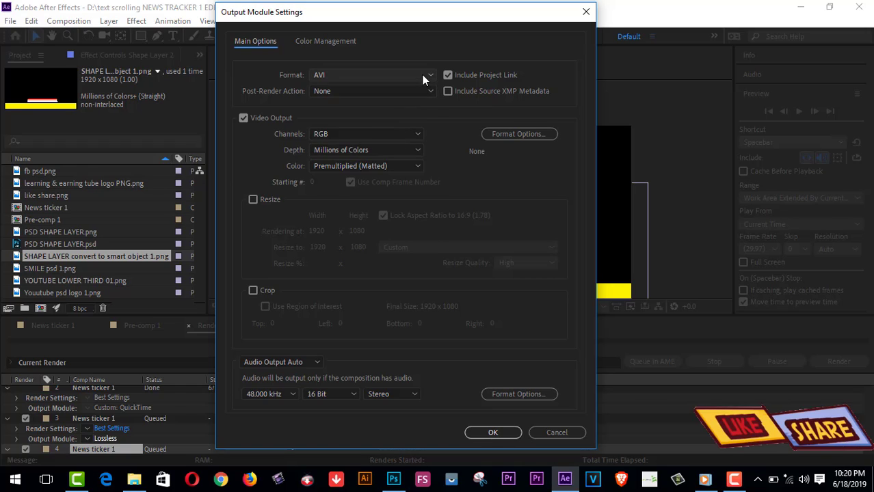
pyautogui.click(422, 77)
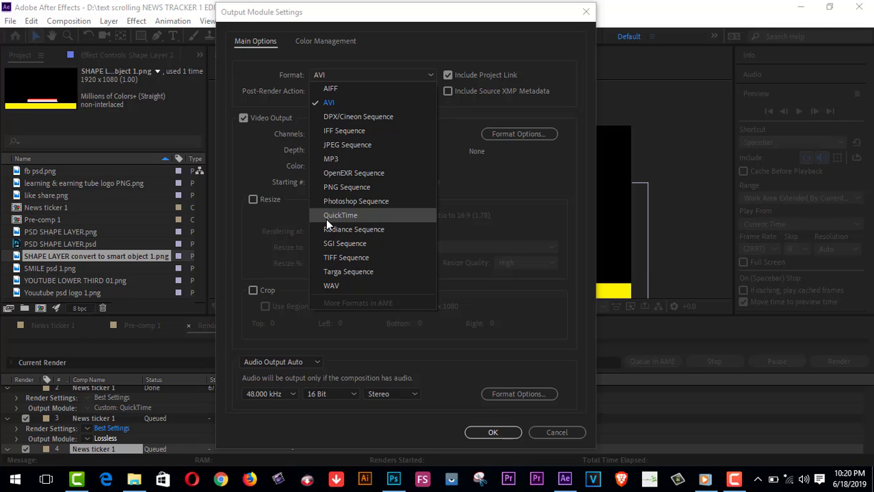
pyautogui.click(553, 429)
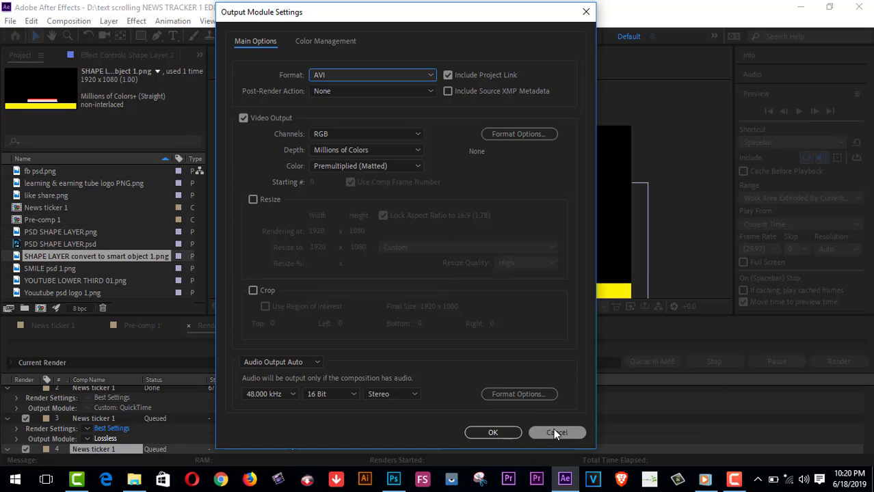
pyautogui.click(553, 435)
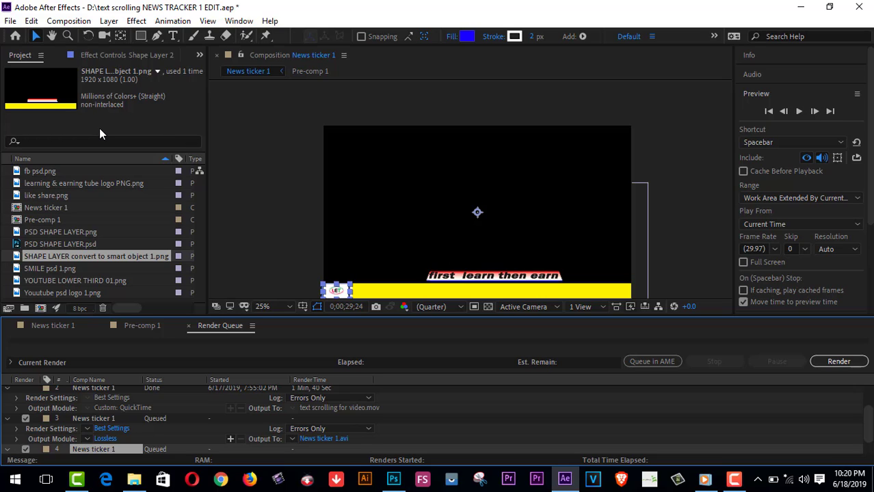
# In Media & Disk Cache preferences, clean the database and cache, keeping the 9 GB disk cache enabled
pyautogui.click(31, 22)
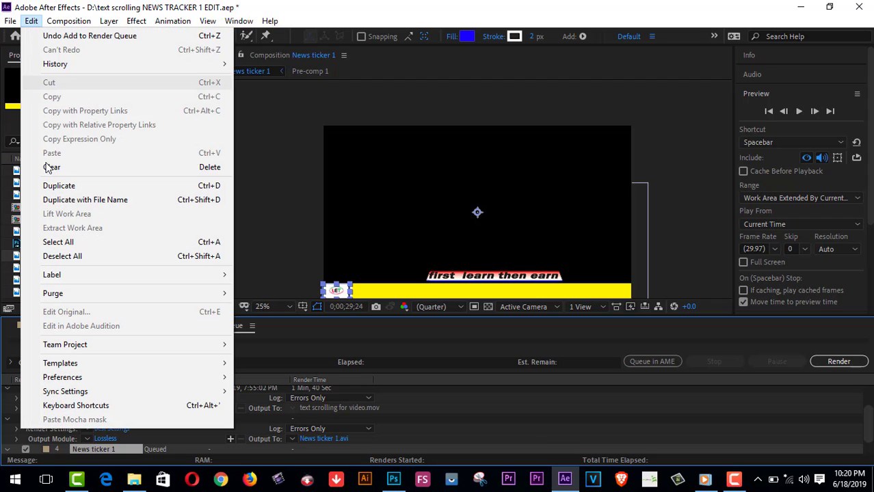
pyautogui.moveTo(60, 384)
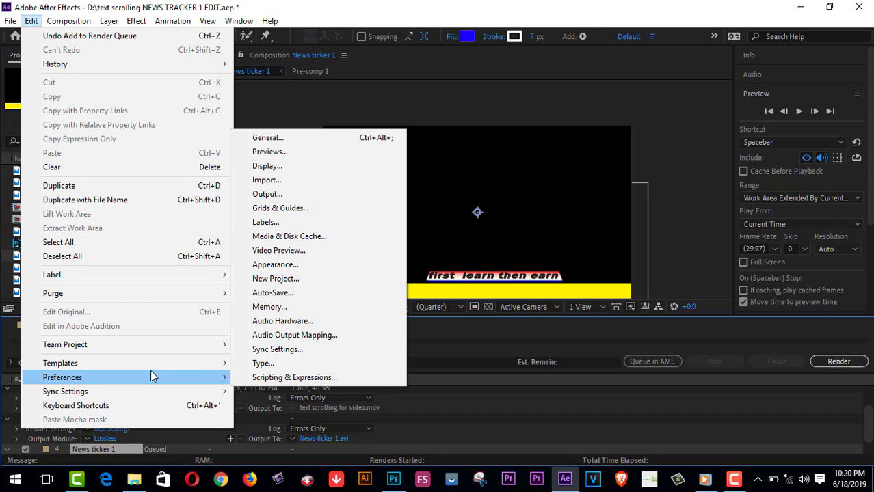
pyautogui.click(287, 237)
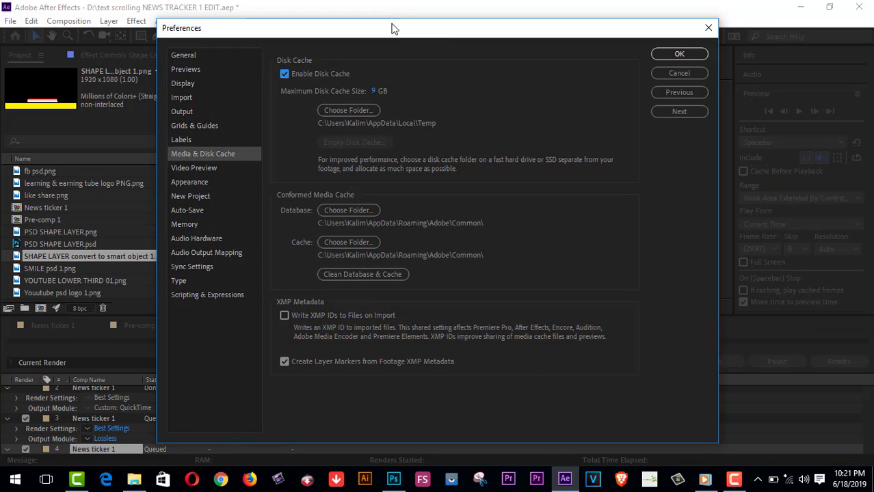
pyautogui.moveTo(393, 28); pyautogui.dragTo(391, 24)
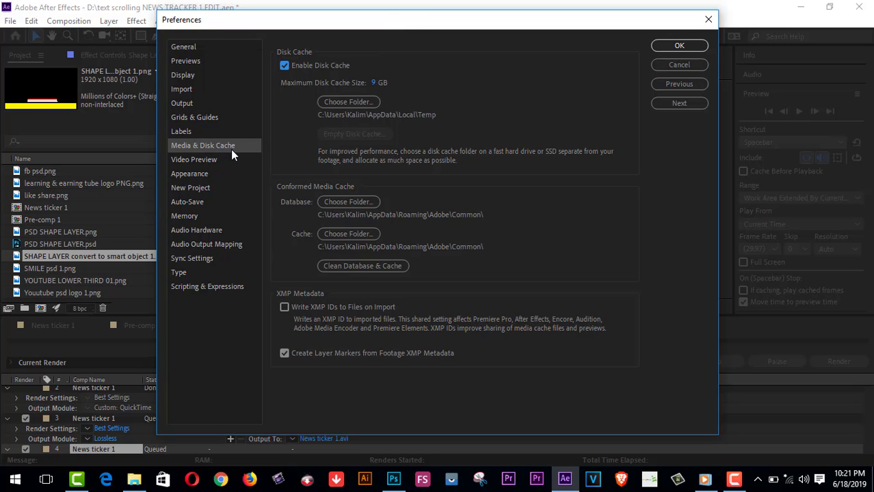
pyautogui.click(284, 66)
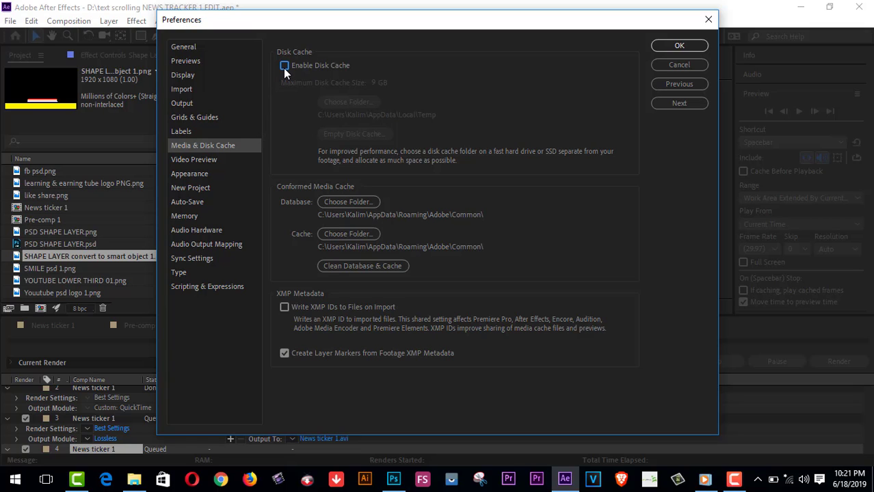
pyautogui.click(285, 67)
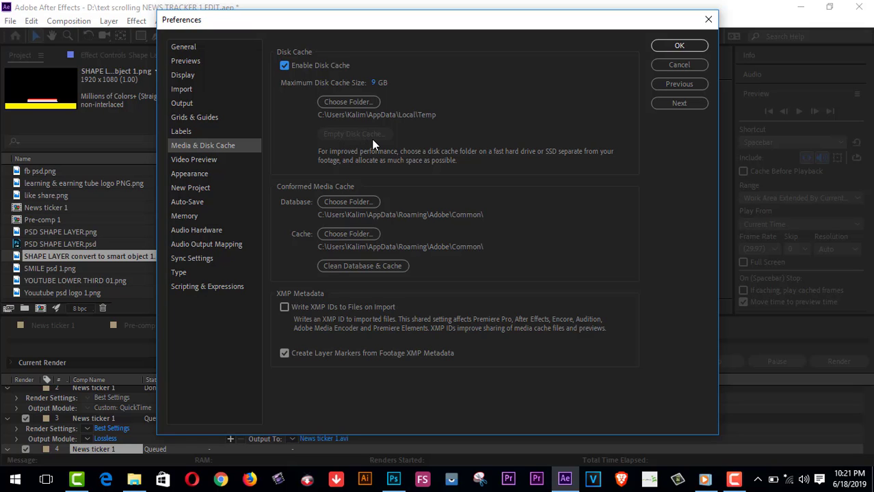
pyautogui.click(363, 267)
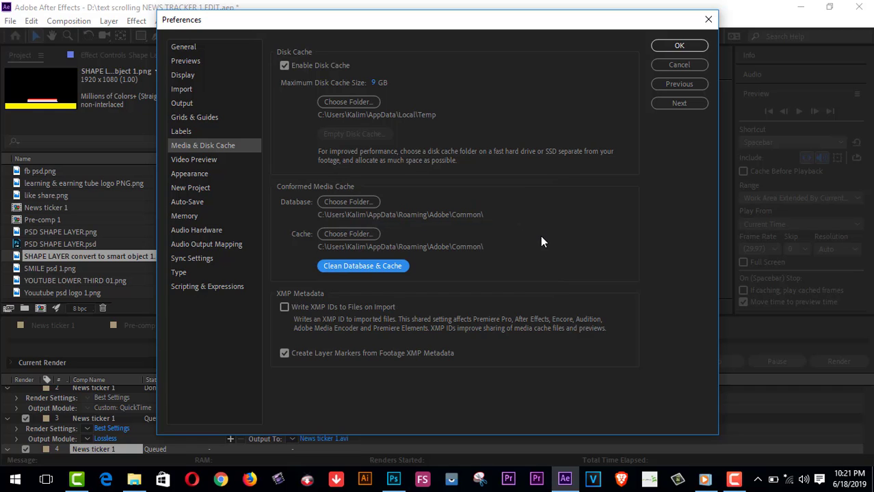
pyautogui.click(679, 46)
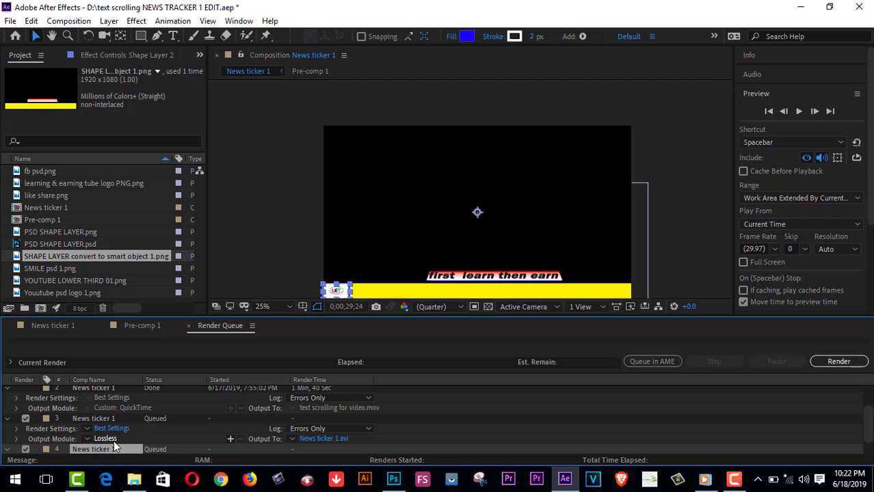
# Dismiss the Lossless item's output settings without making changes
pyautogui.click(113, 440)
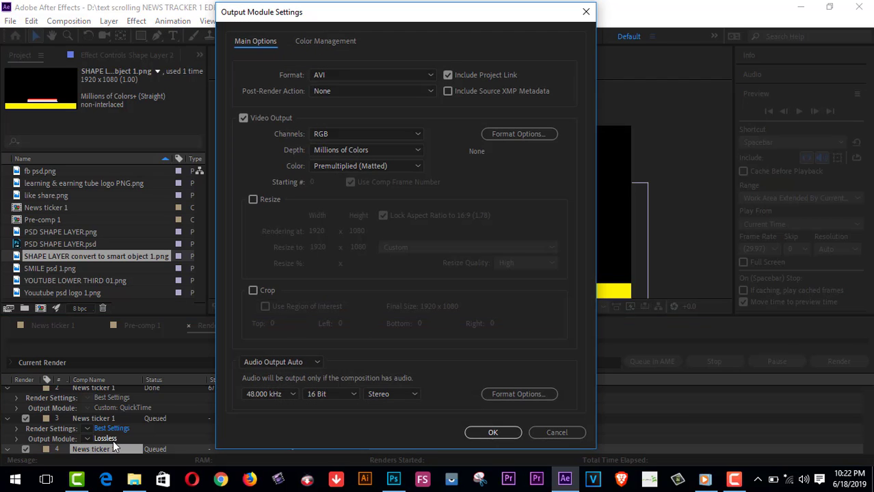
pyautogui.click(555, 434)
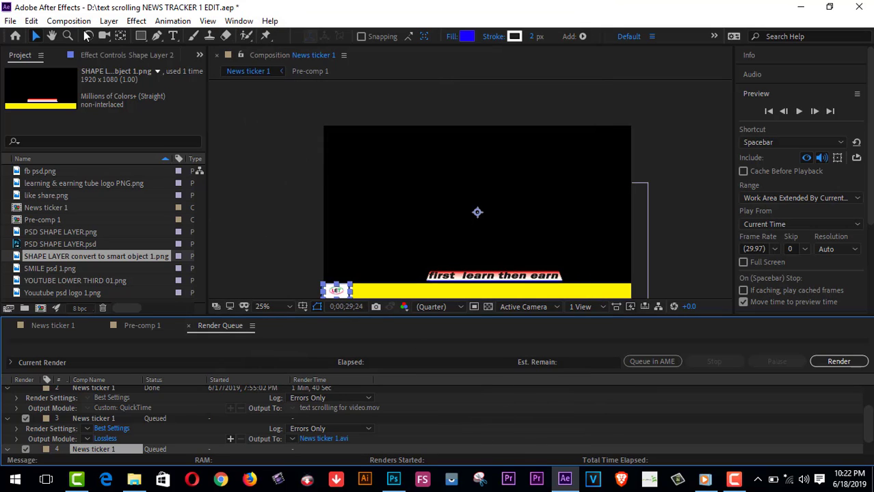
pyautogui.click(82, 22)
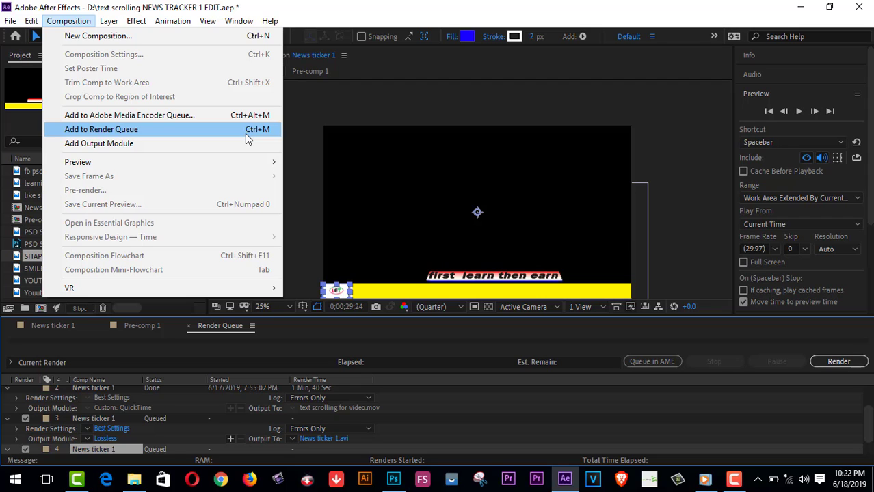
pyautogui.click(508, 91)
# Make the News ticker 1 composition active and add it to the Render Queue
pyautogui.click(53, 325)
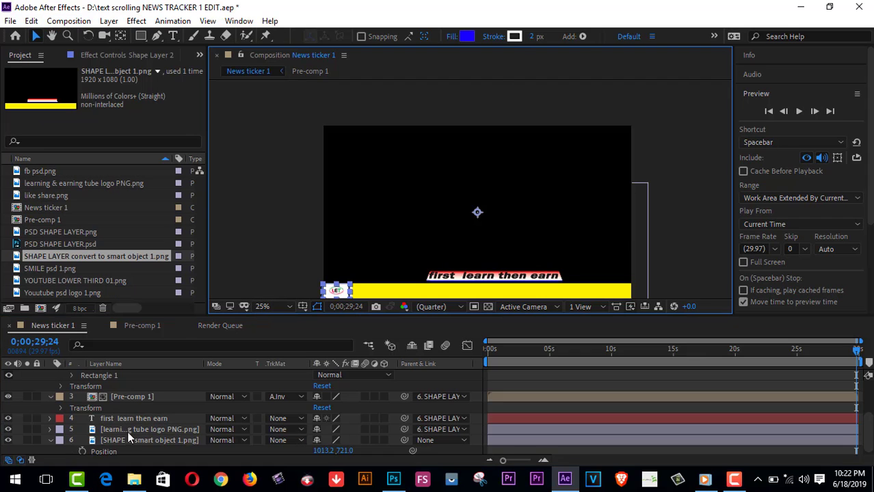
pyautogui.click(239, 88)
pyautogui.scroll(3, 273, 361)
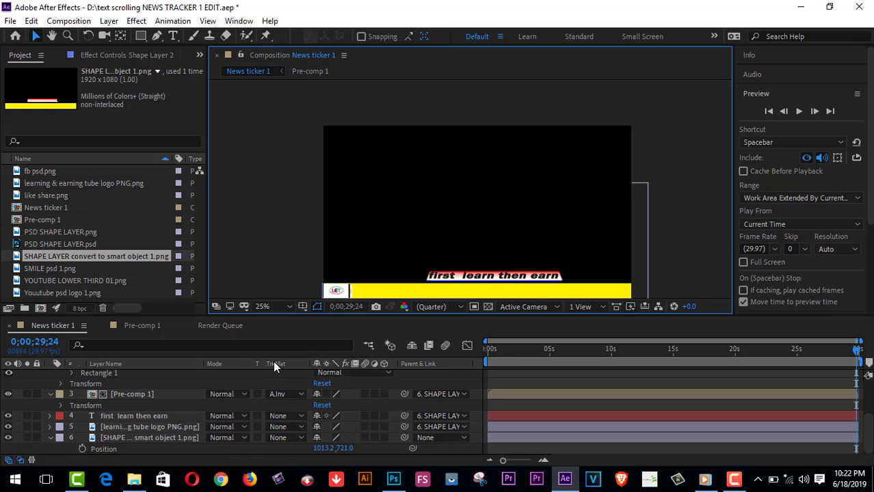
pyautogui.click(84, 22)
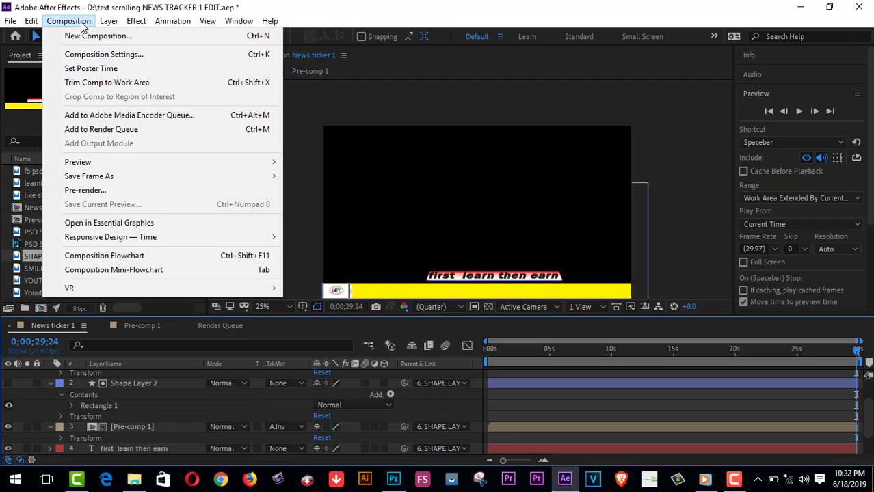
pyautogui.click(106, 132)
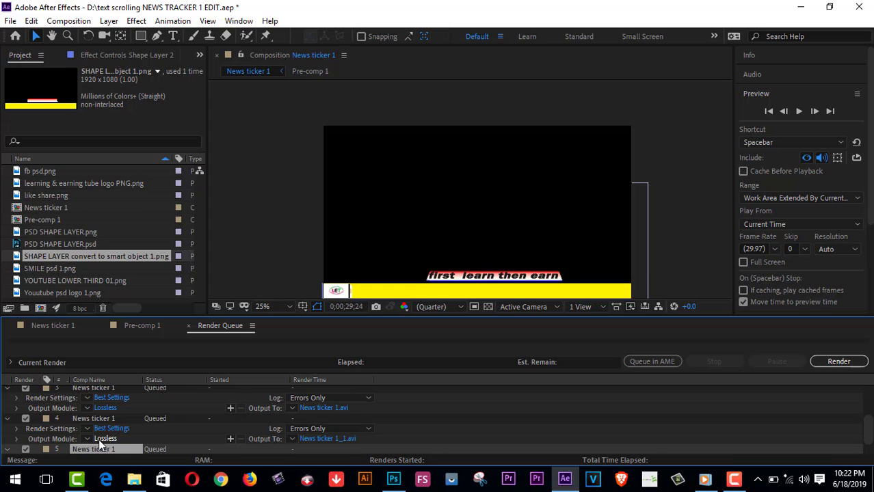
# Set the new queue item's output to QuickTime with RGB + Alpha channels and open its codec options
pyautogui.click(98, 439)
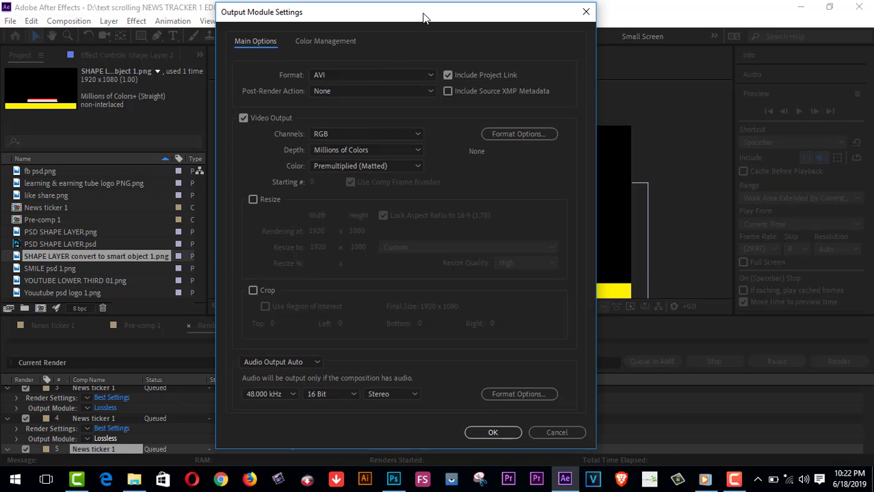
pyautogui.moveTo(423, 17); pyautogui.dragTo(425, 15)
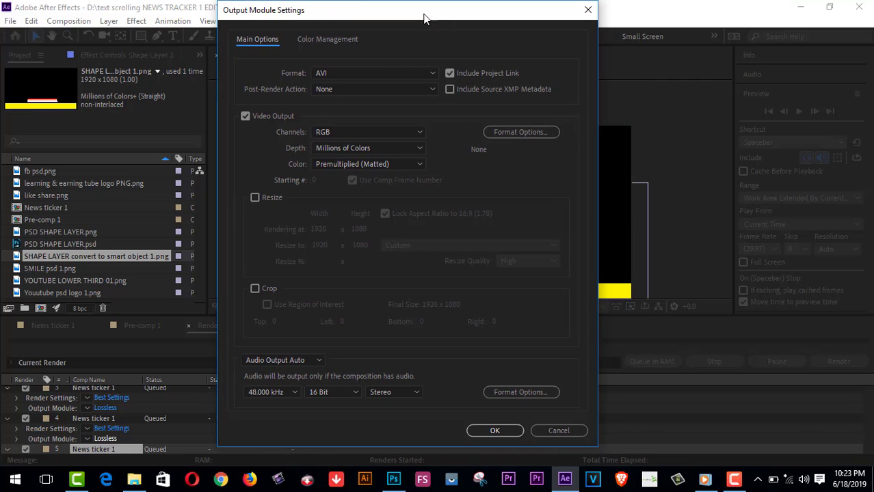
pyautogui.click(391, 73)
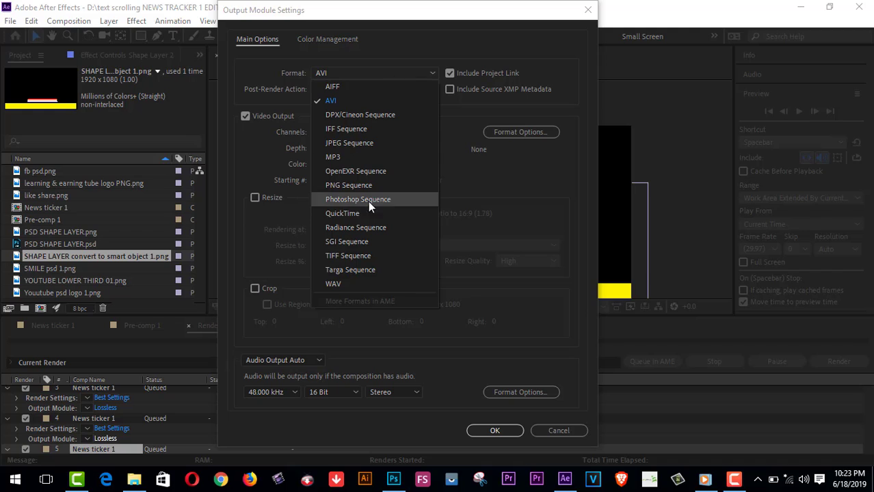
pyautogui.press('Escape')
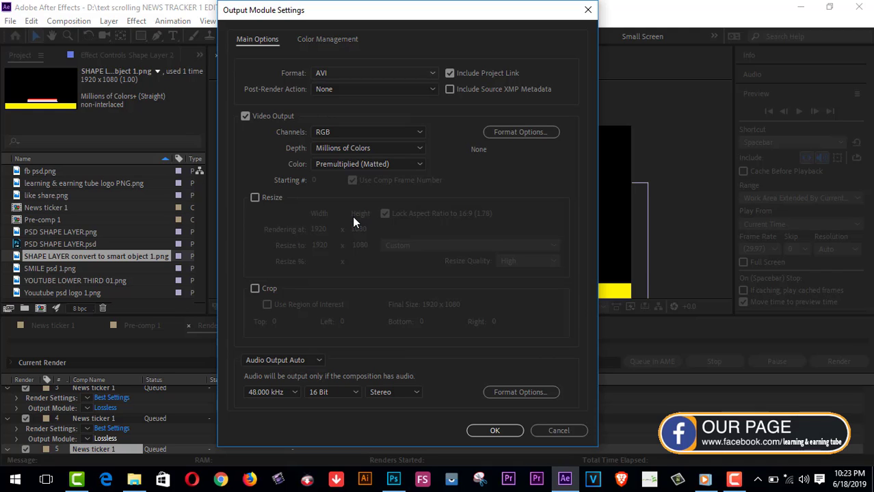
pyautogui.click(374, 136)
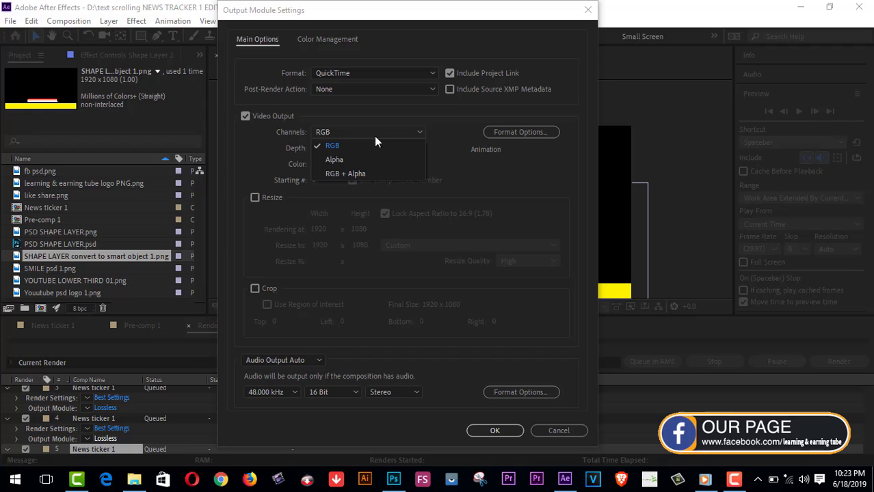
pyautogui.click(355, 175)
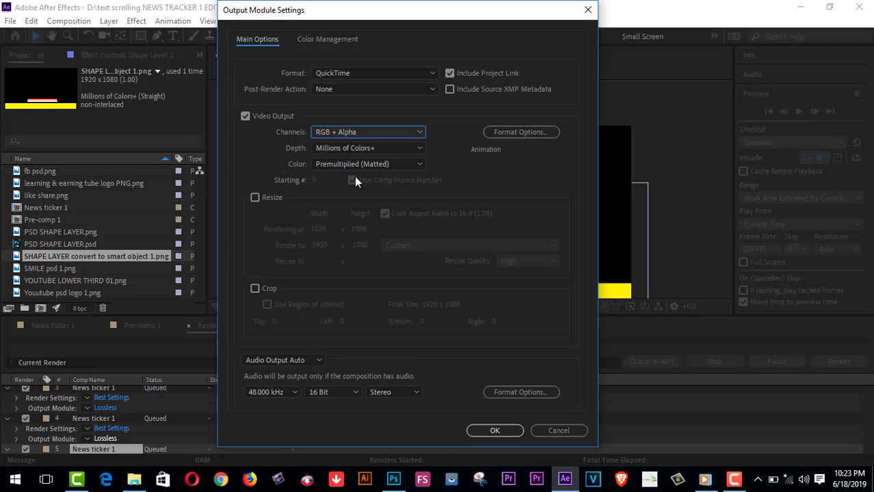
pyautogui.click(518, 139)
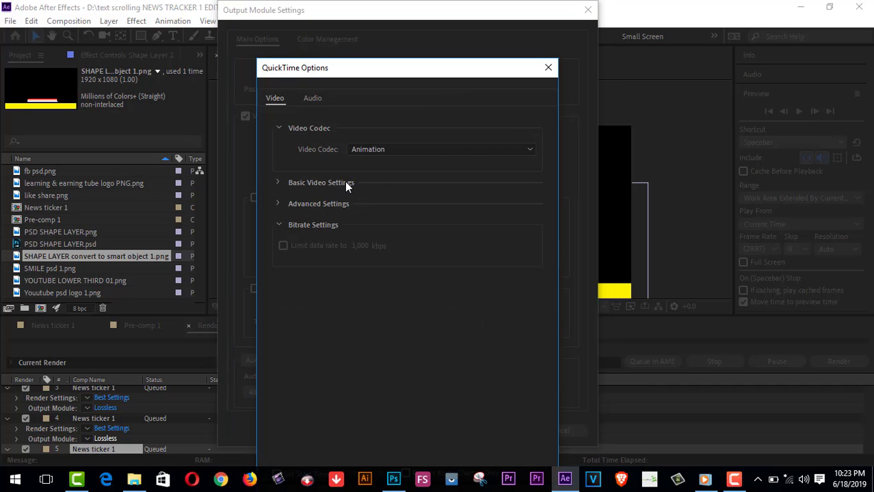
# Switch the QuickTime video codec from Animation to DV25 PAL and confirm
pyautogui.click(383, 150)
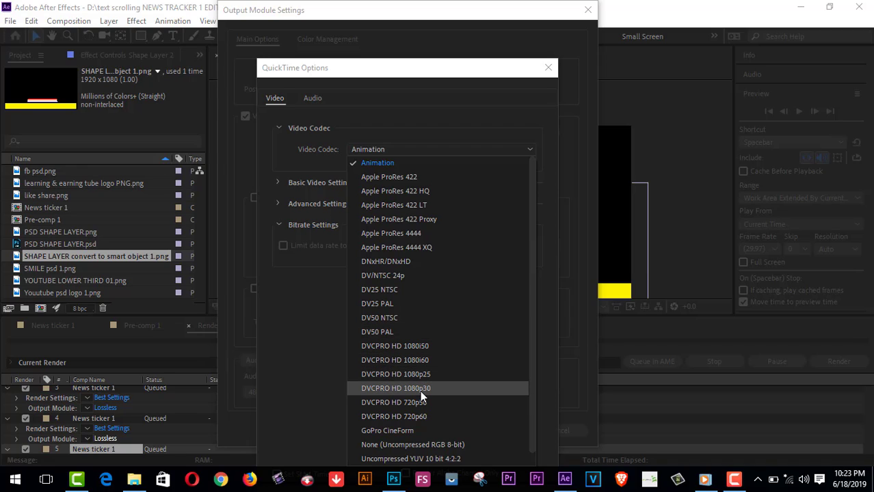
pyautogui.click(381, 308)
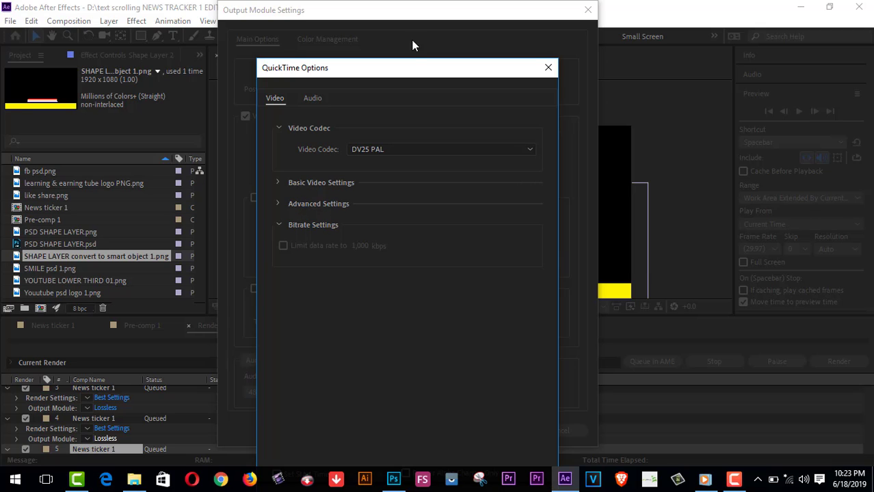
pyautogui.moveTo(410, 69); pyautogui.dragTo(444, 5)
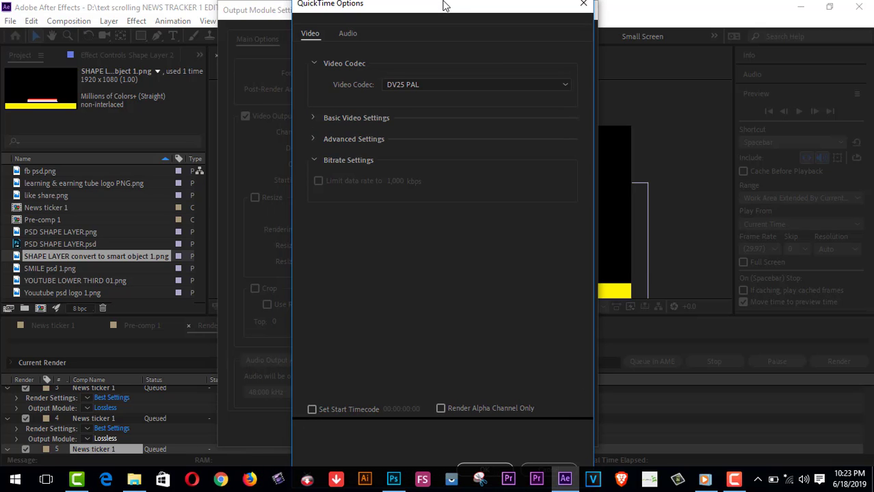
pyautogui.click(486, 470)
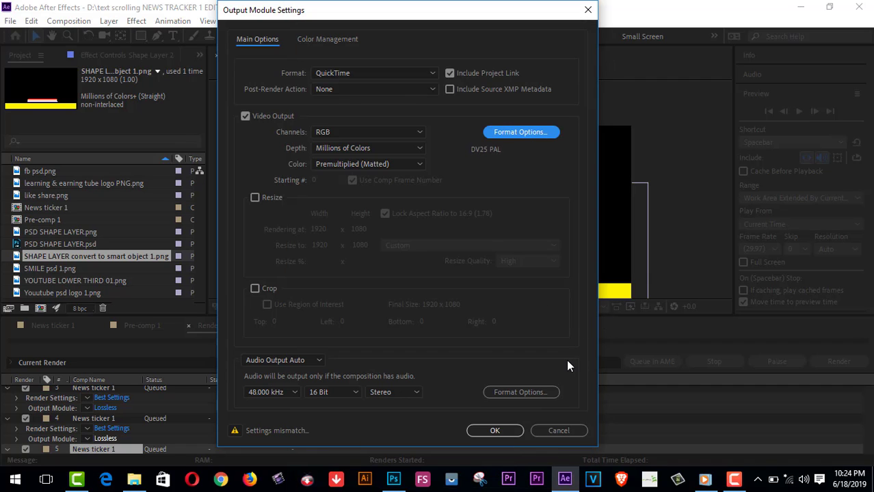
# Apply the custom QuickTime output module so item 4 writes News ticker 1_1.mov
pyautogui.click(509, 430)
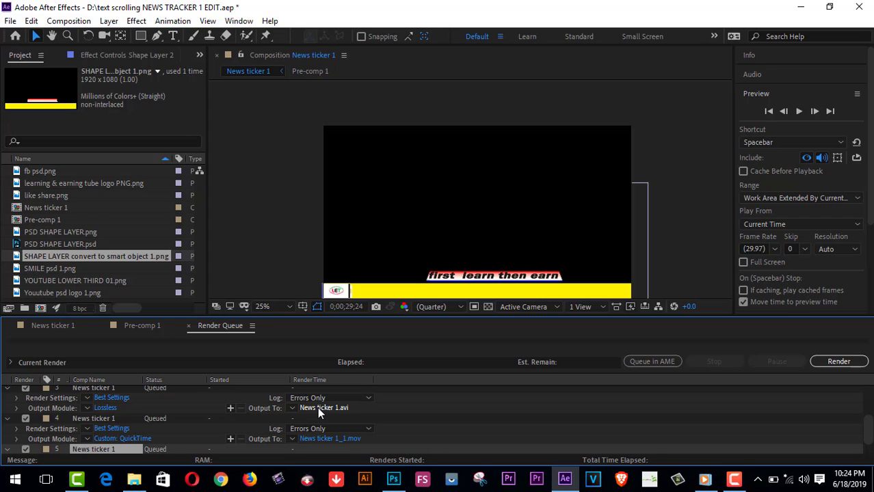
pyautogui.click(134, 481)
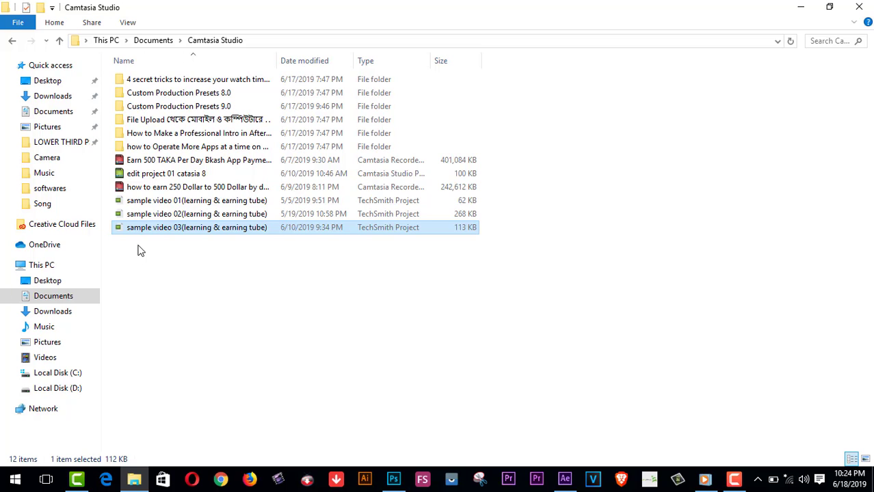
pyautogui.click(62, 389)
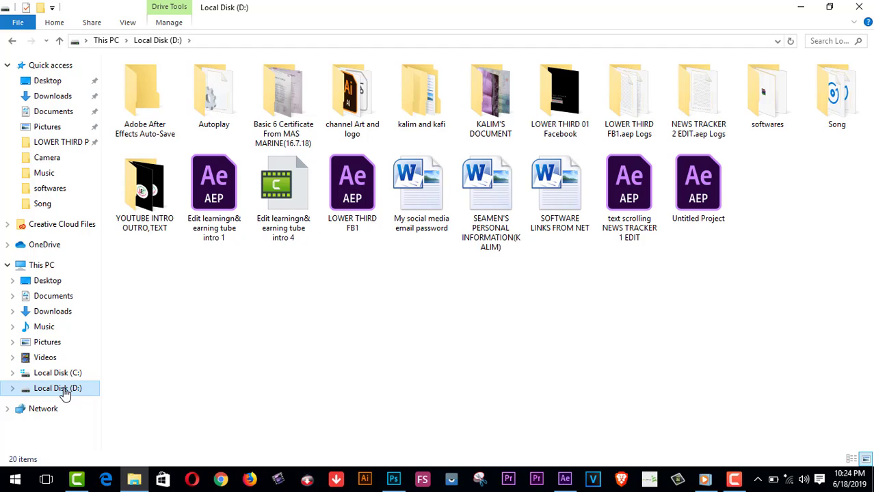
pyautogui.click(63, 375)
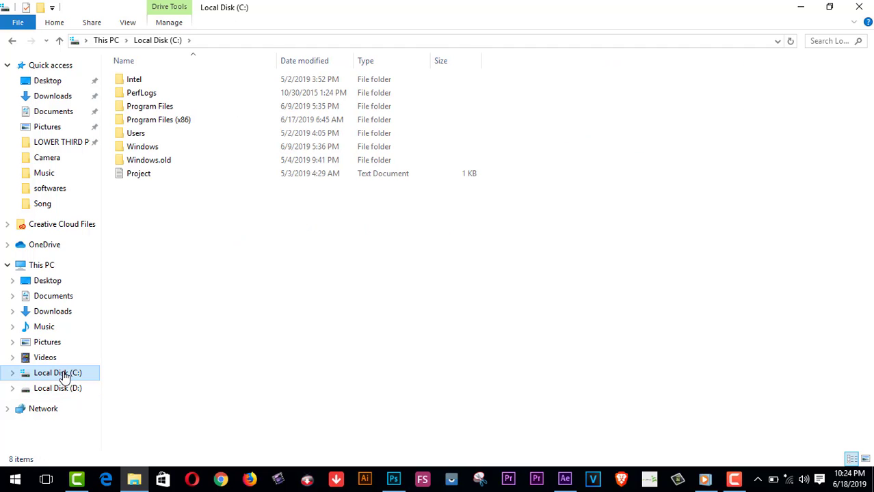
pyautogui.click(13, 41)
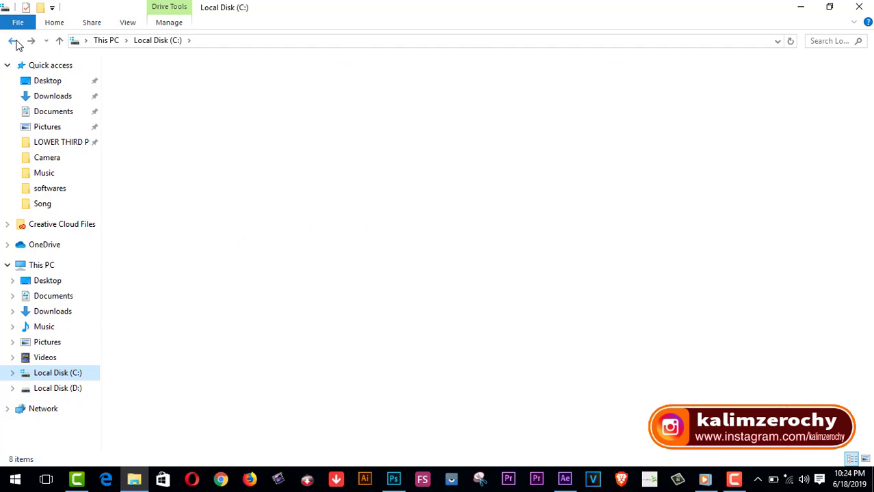
pyautogui.click(14, 41)
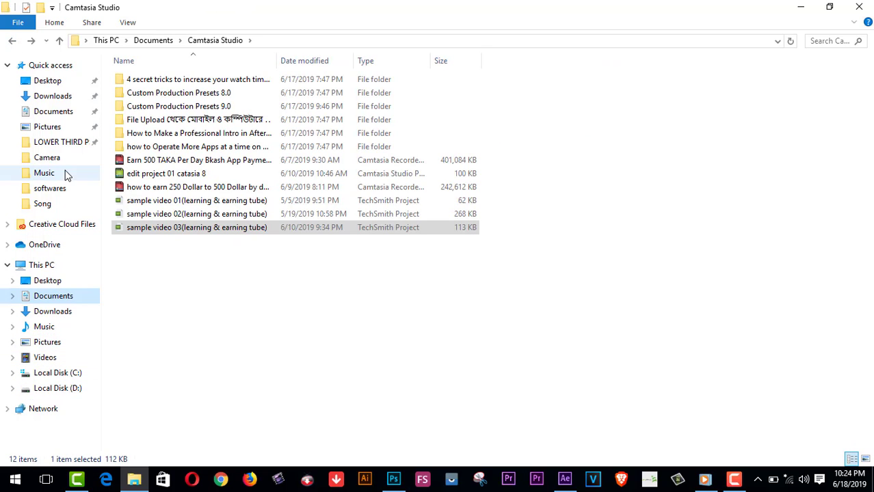
pyautogui.click(59, 391)
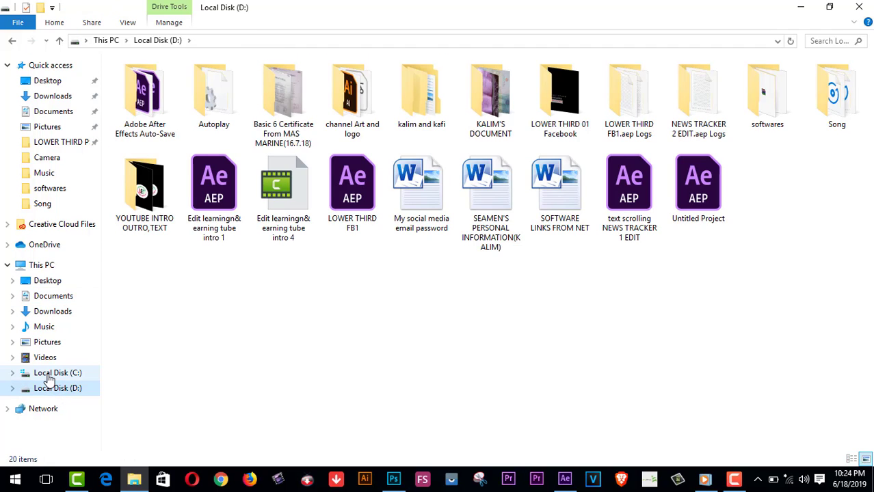
pyautogui.click(55, 375)
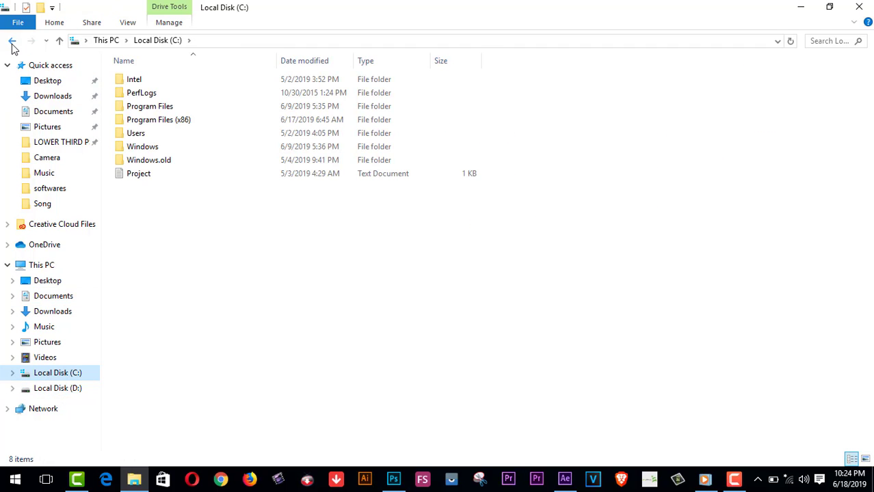
pyautogui.click(12, 41)
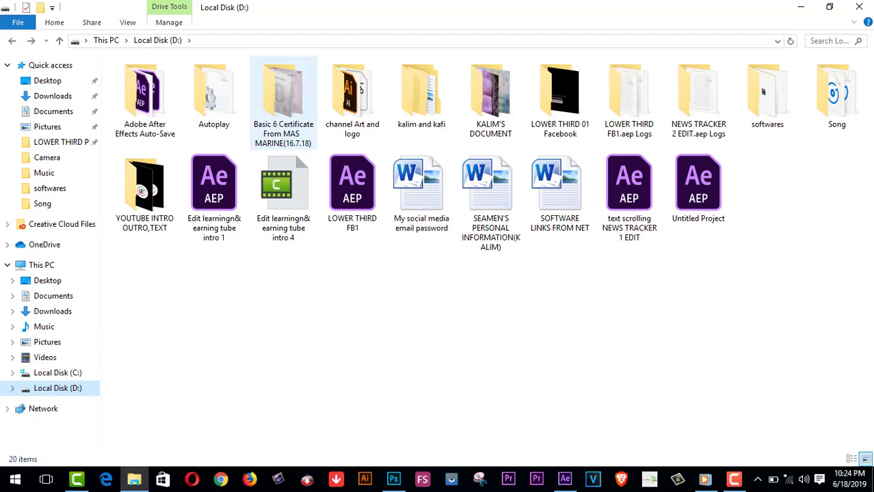
pyautogui.click(801, 8)
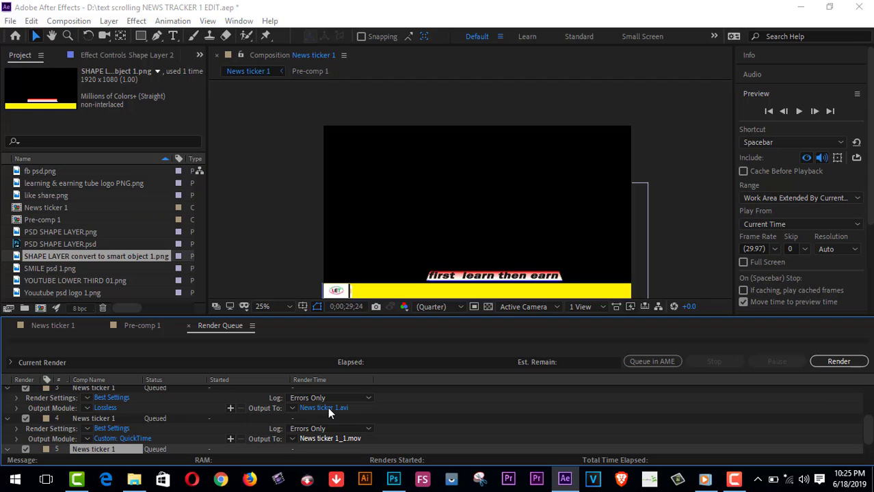
# Save item 4's QuickTime (*.mov) output, News ticker 1_1.mov, to Local Disk (D:)
pyautogui.click(327, 407)
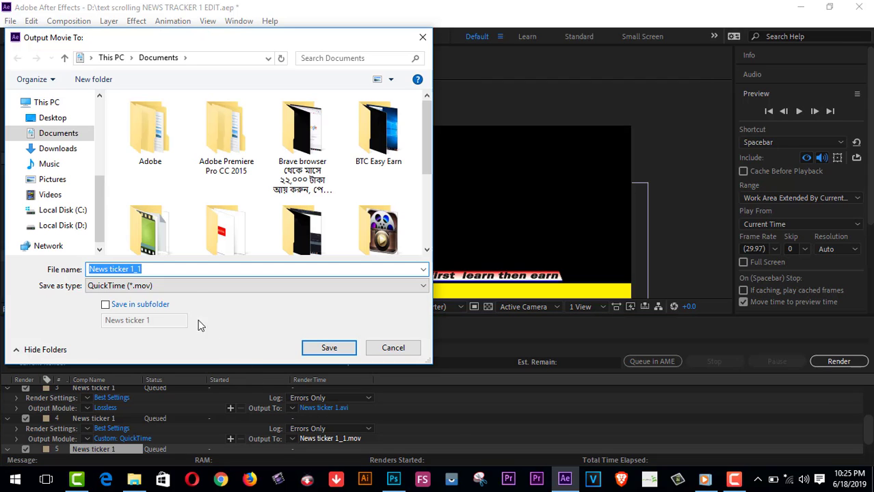
pyautogui.click(196, 285)
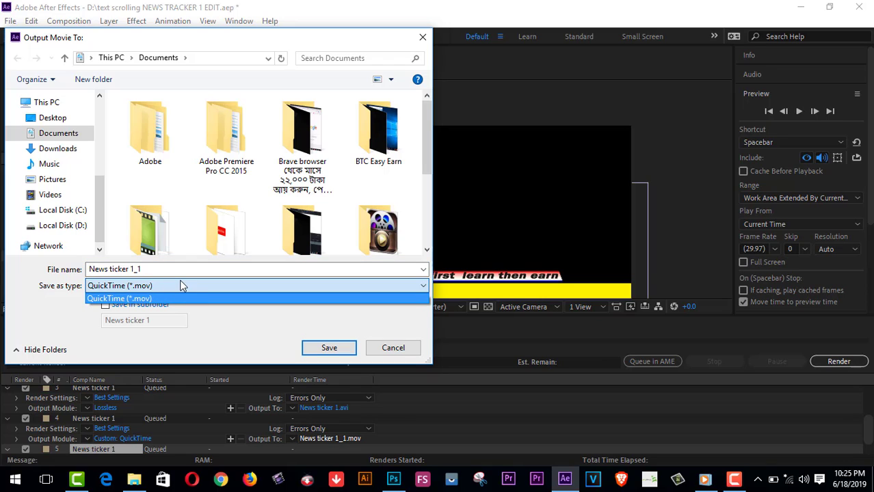
pyautogui.click(177, 285)
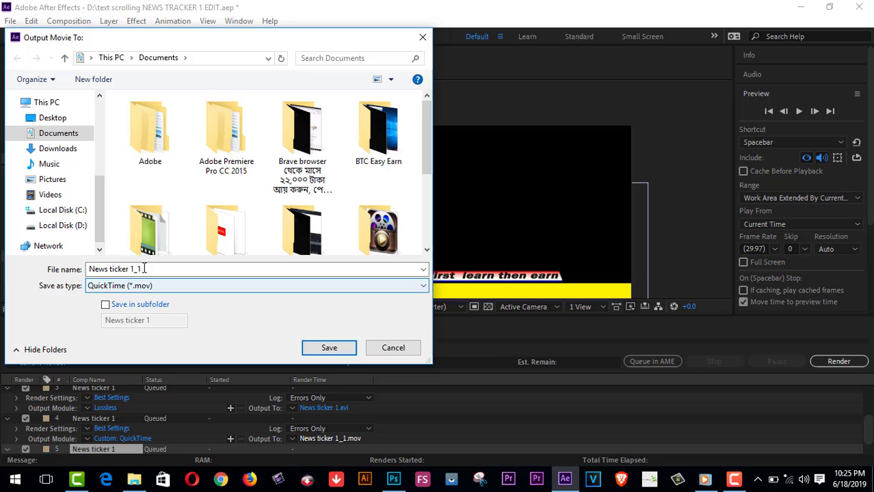
pyautogui.click(78, 229)
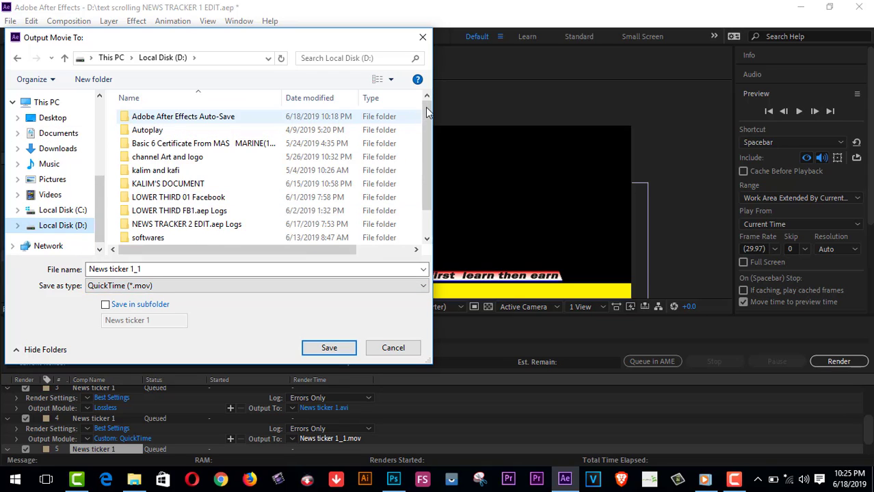
pyautogui.moveTo(422, 124); pyautogui.dragTo(418, 162)
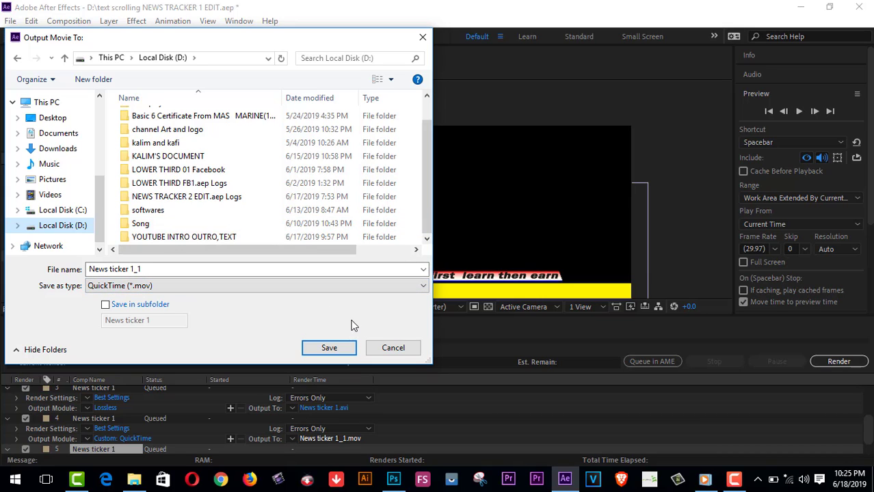
pyautogui.click(329, 349)
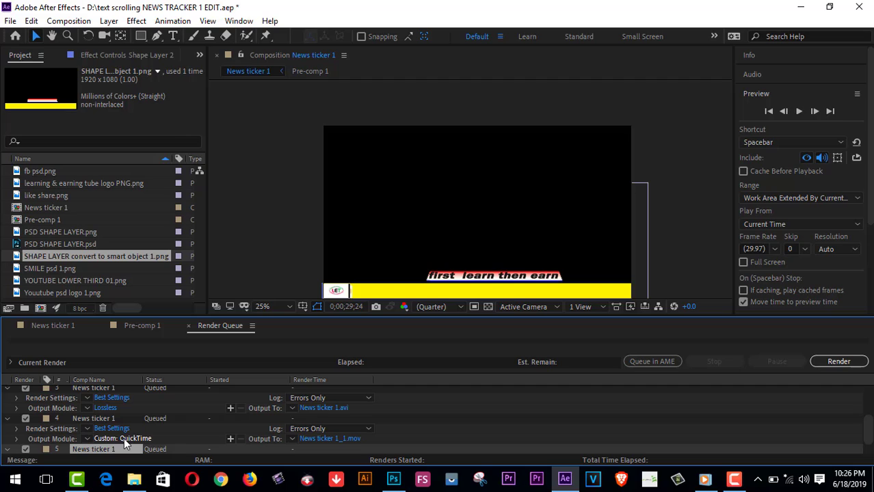
# Scroll down to render item 5 and open its Lossless output module settings
pyautogui.scroll(-1, 184, 429)
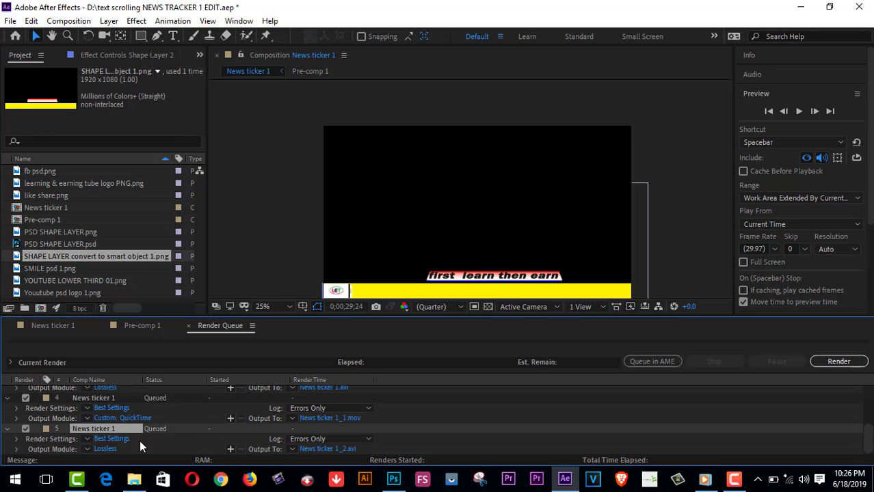
pyautogui.click(114, 448)
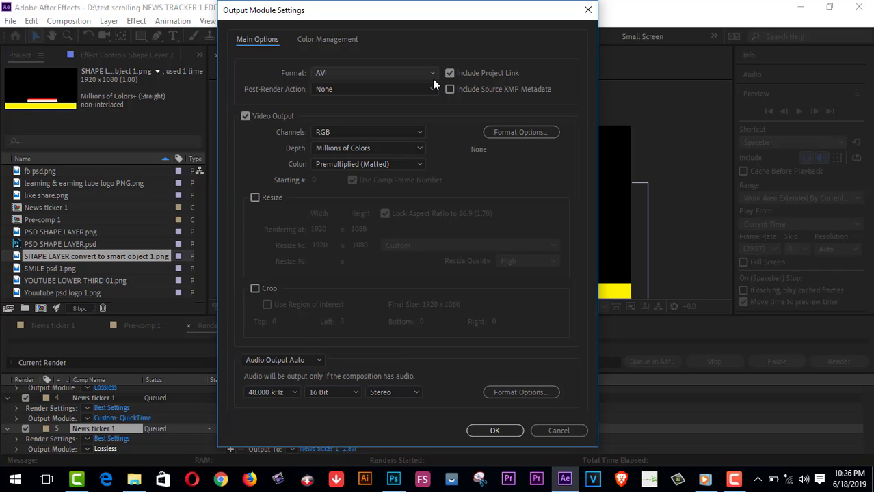
# Keep item 5 in AVI format and set its video codec to Lagarith Lossless Codec
pyautogui.click(380, 75)
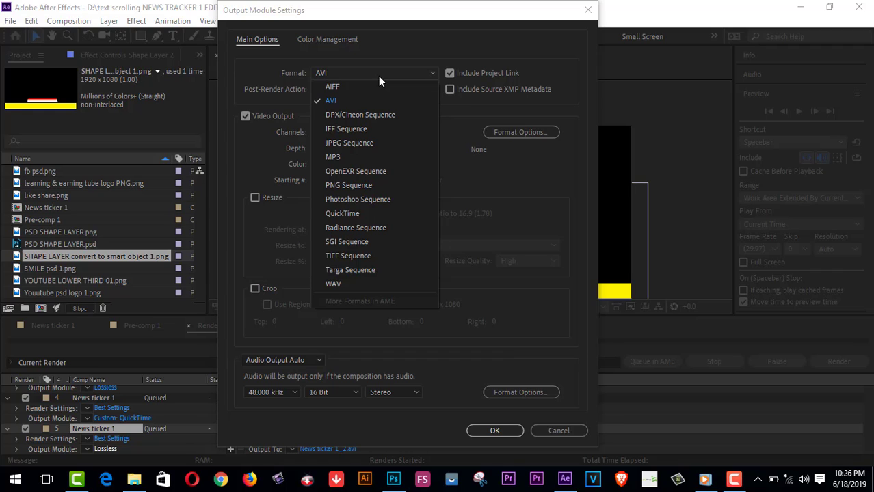
pyautogui.click(378, 76)
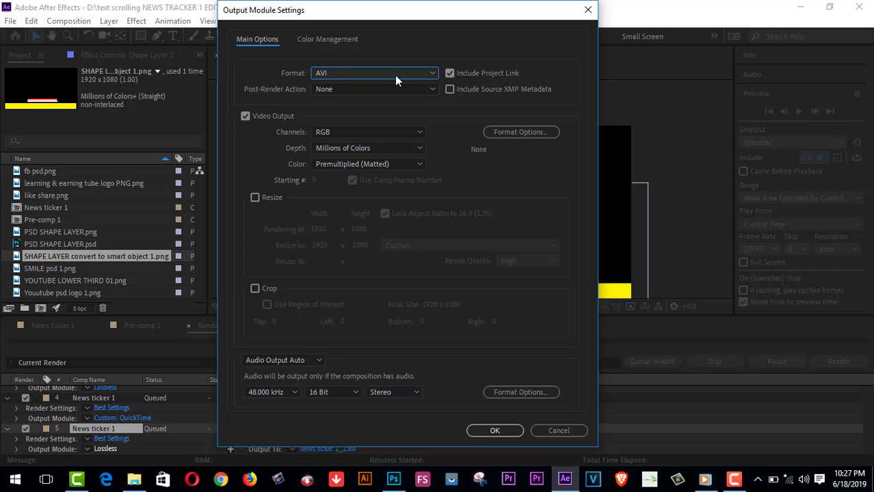
pyautogui.click(536, 133)
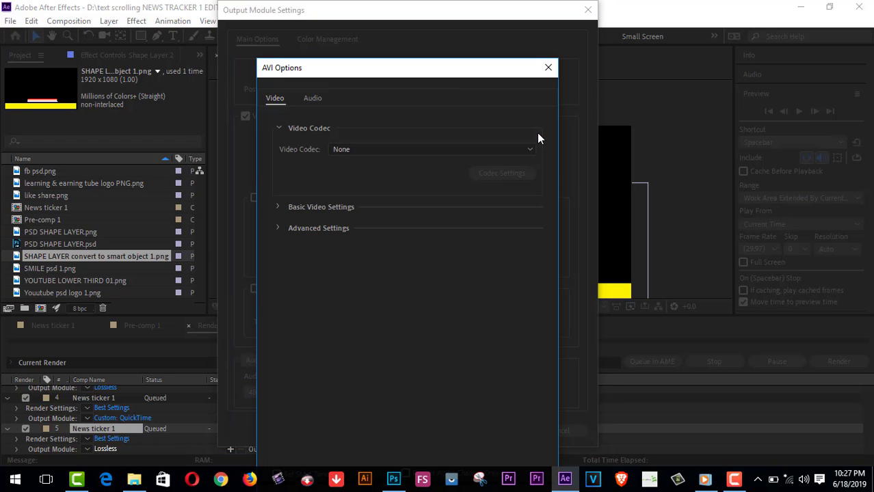
pyautogui.click(475, 150)
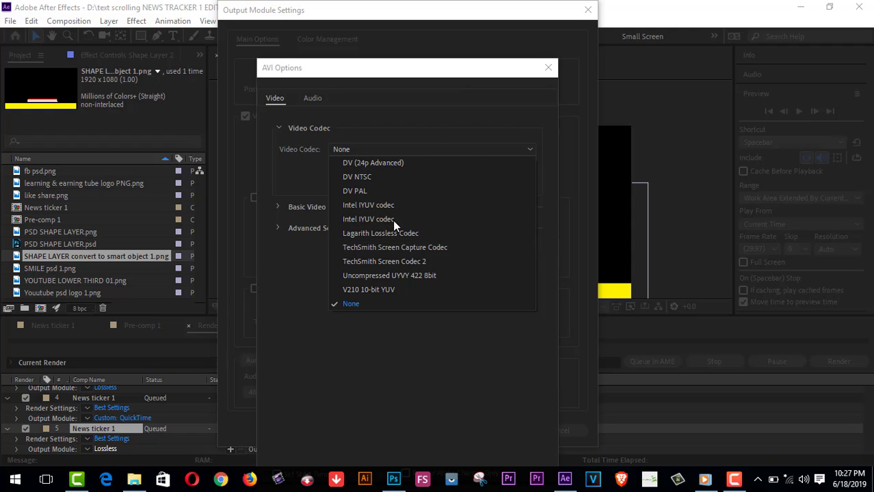
pyautogui.click(388, 233)
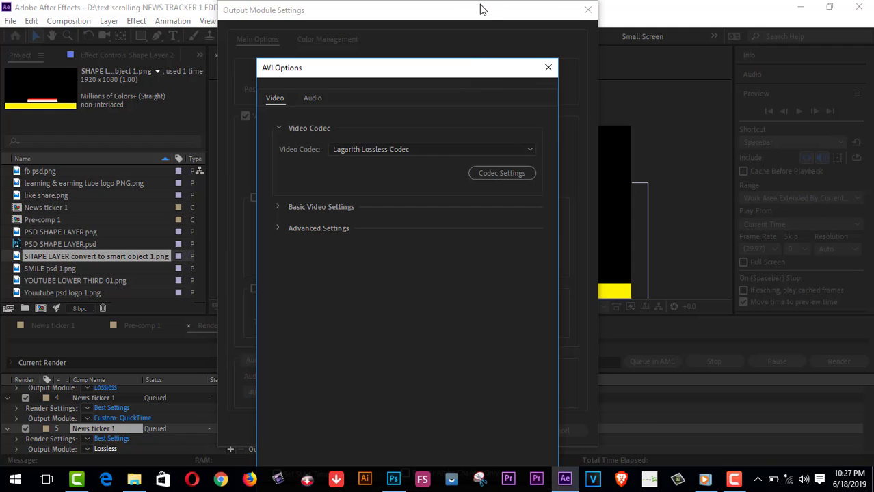
pyautogui.moveTo(474, 63); pyautogui.dragTo(487, 1)
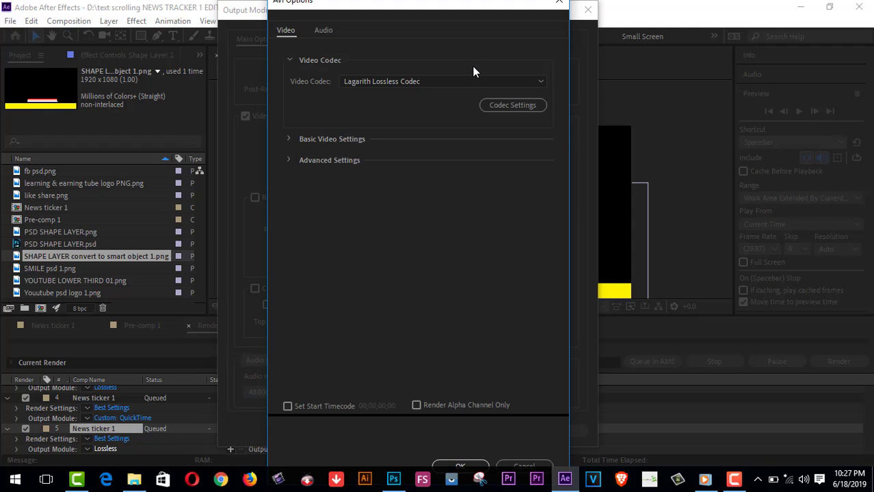
pyautogui.click(461, 465)
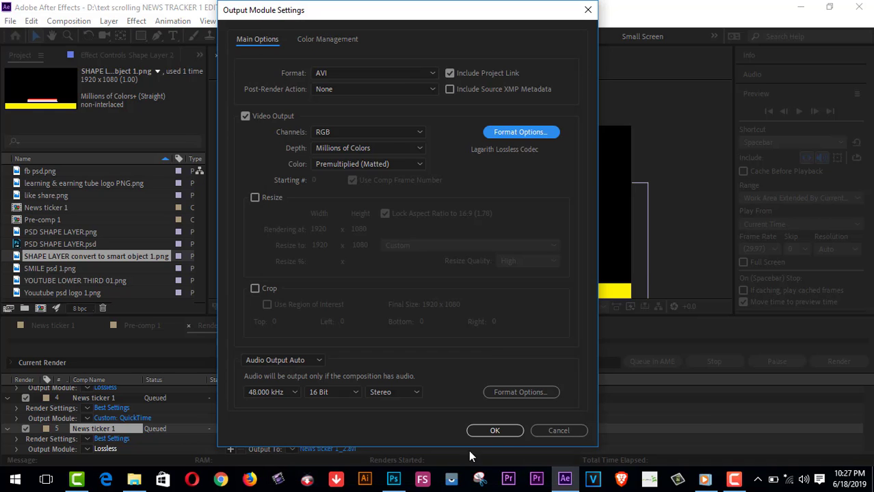
pyautogui.click(500, 431)
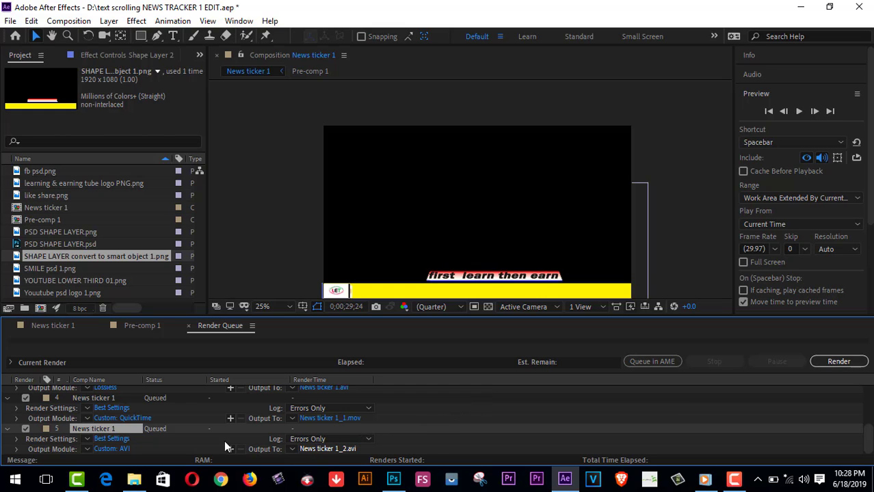
# Keep item 5's render settings at Best quality and apply them
pyautogui.click(124, 443)
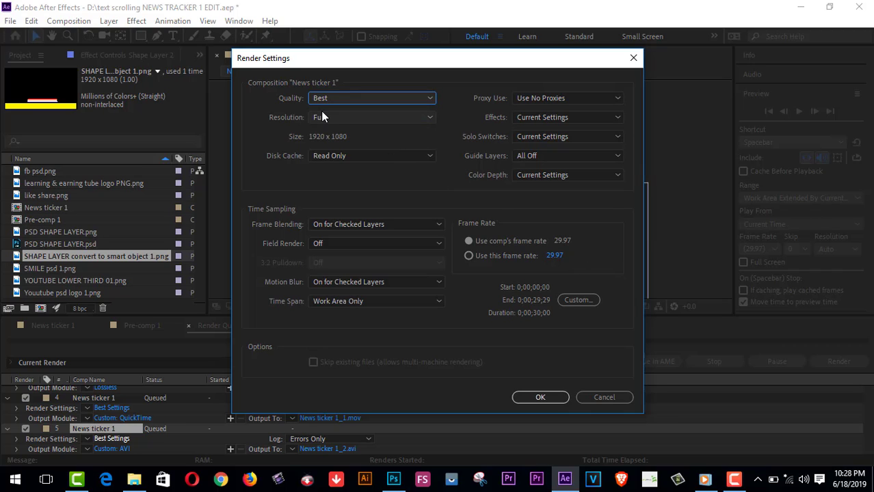
pyautogui.click(351, 101)
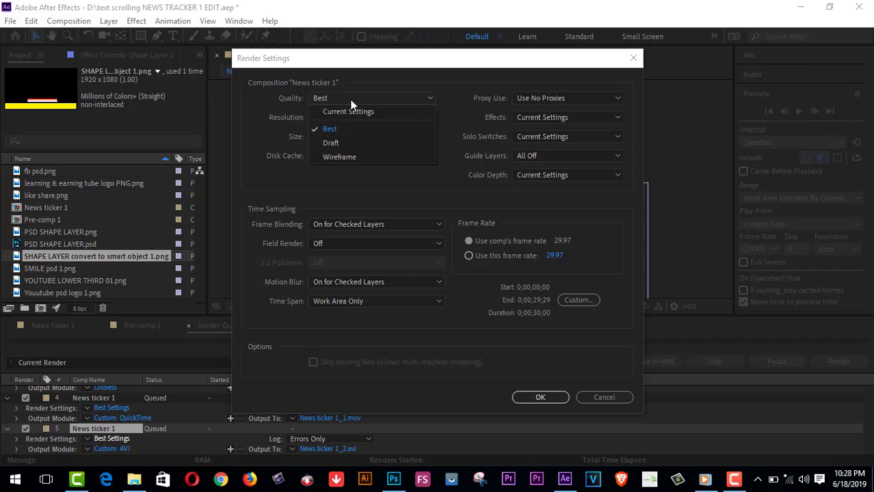
pyautogui.click(351, 102)
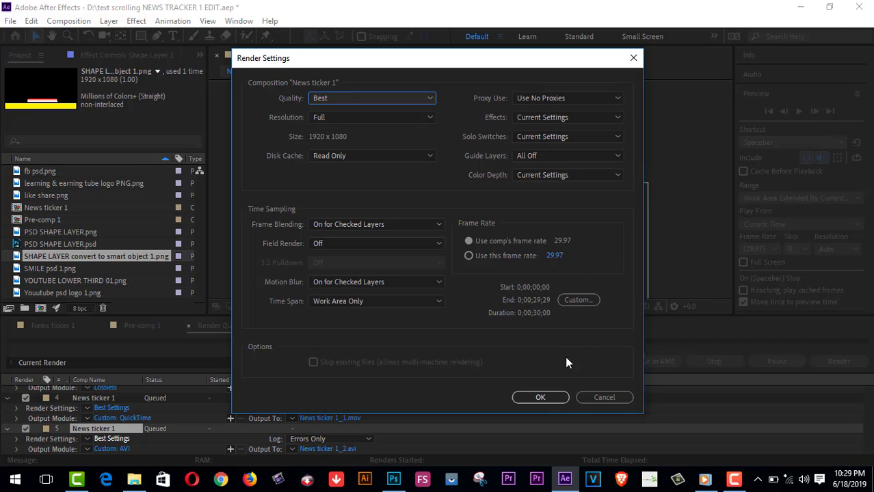
pyautogui.click(541, 398)
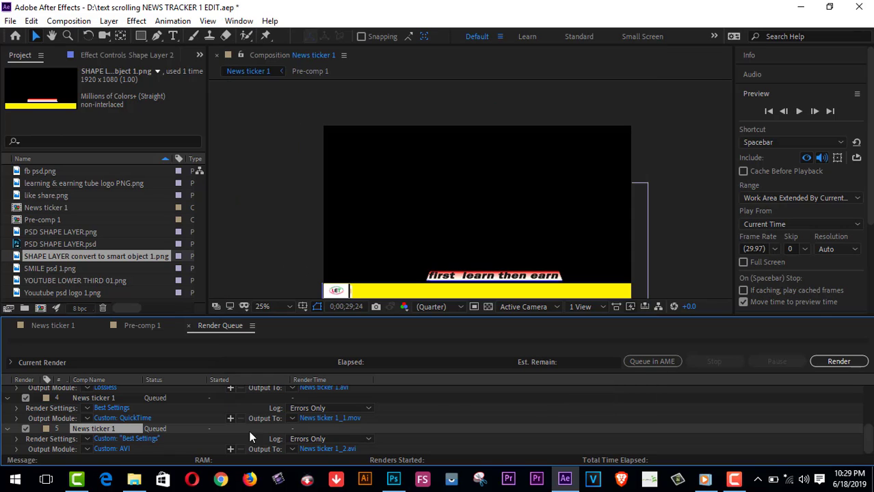
pyautogui.click(109, 449)
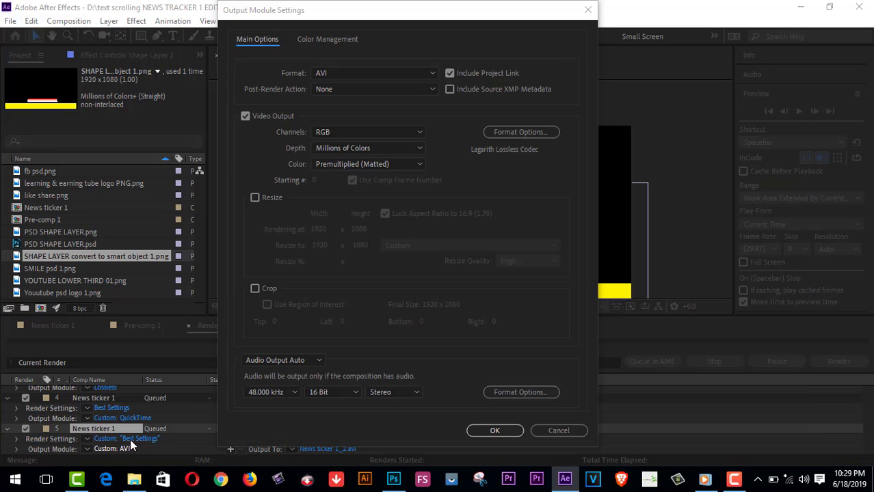
pyautogui.click(538, 133)
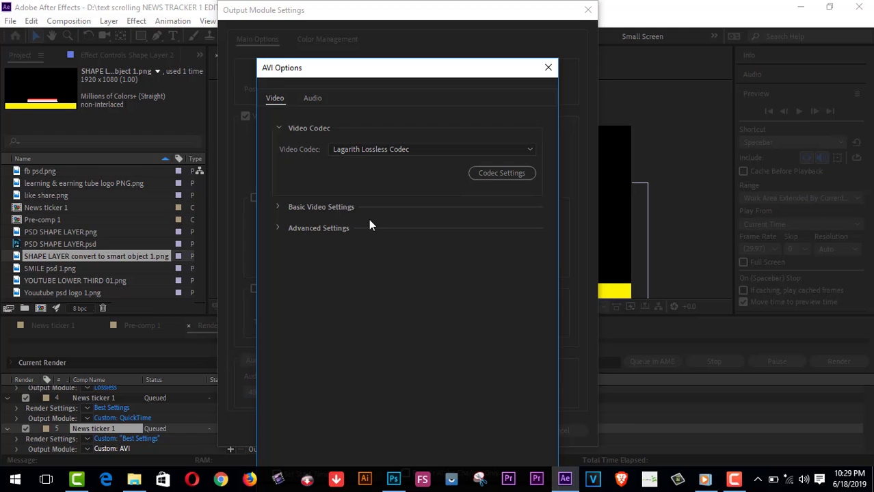
pyautogui.click(411, 149)
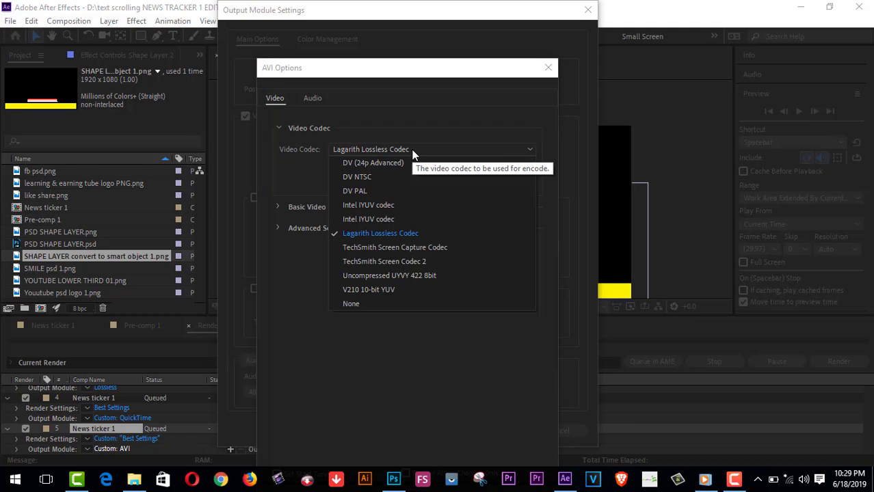
pyautogui.click(307, 230)
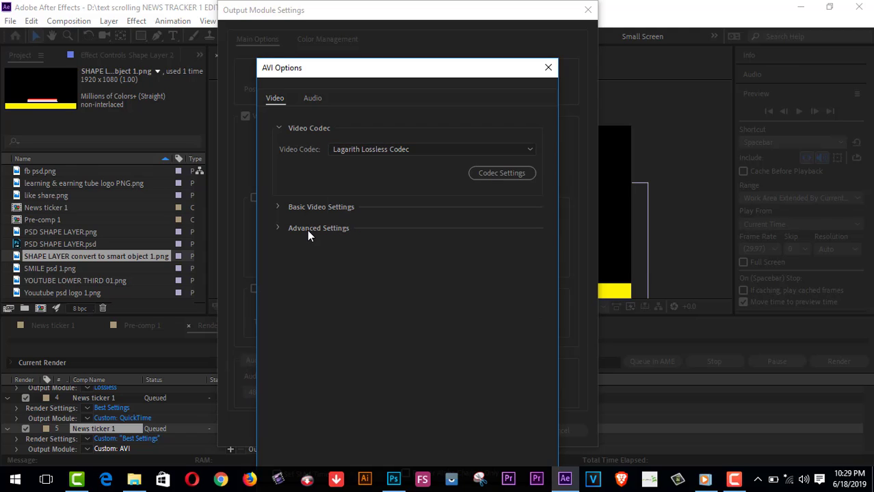
pyautogui.click(516, 179)
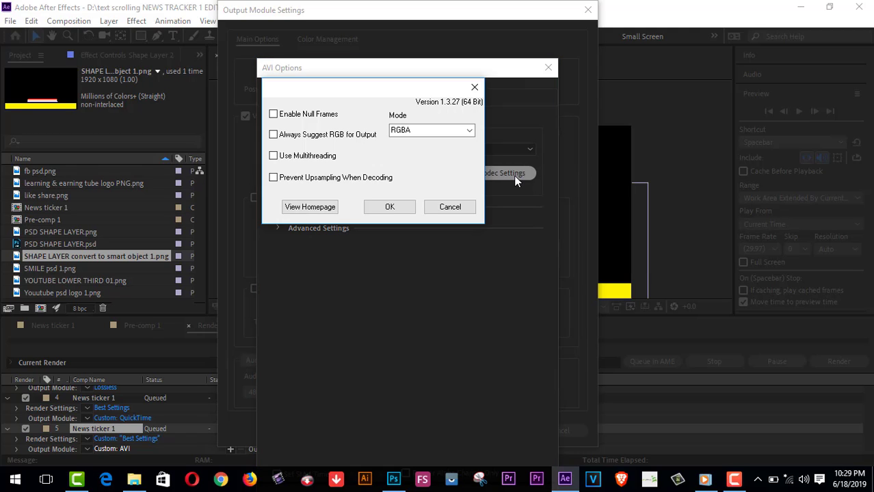
pyautogui.click(470, 130)
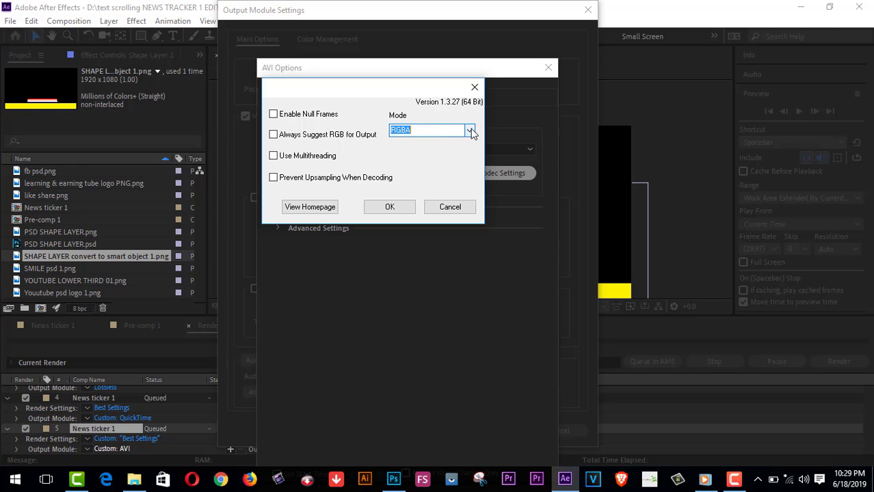
pyautogui.click(471, 131)
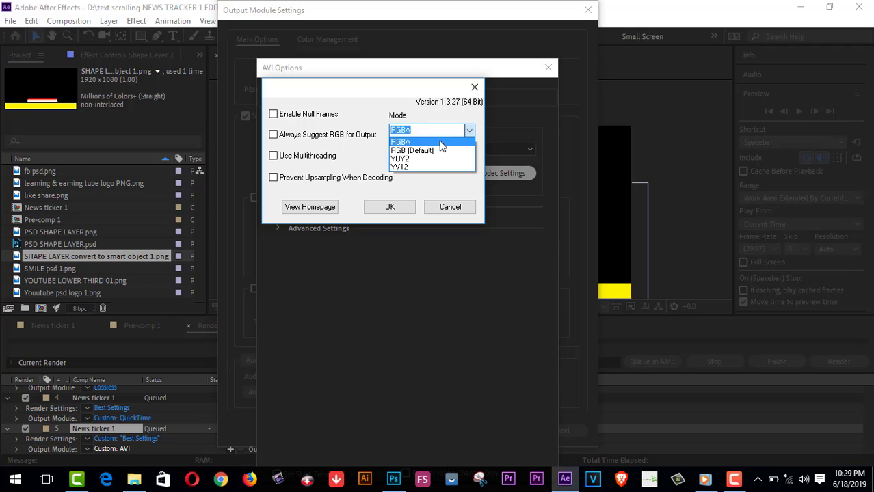
pyautogui.click(450, 130)
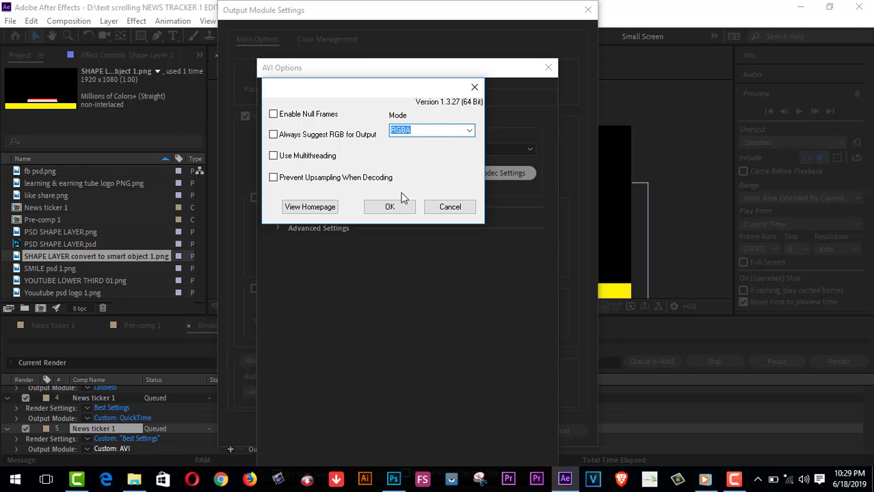
pyautogui.click(389, 208)
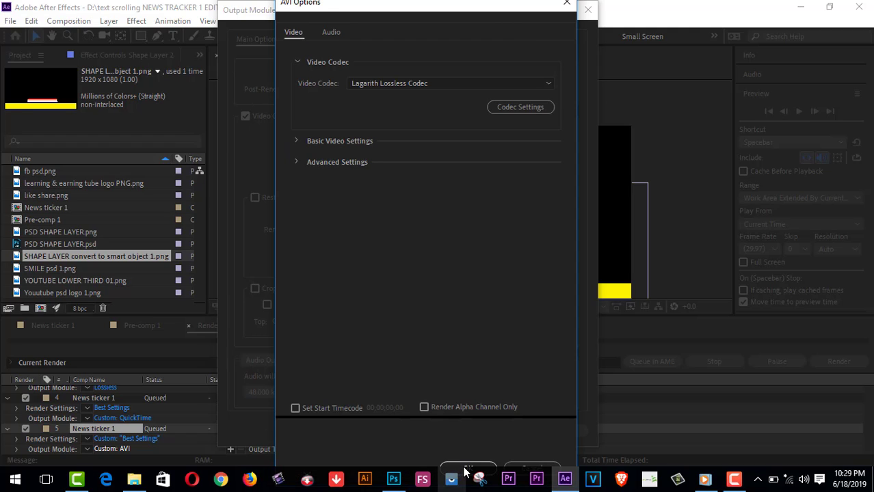
pyautogui.click(468, 467)
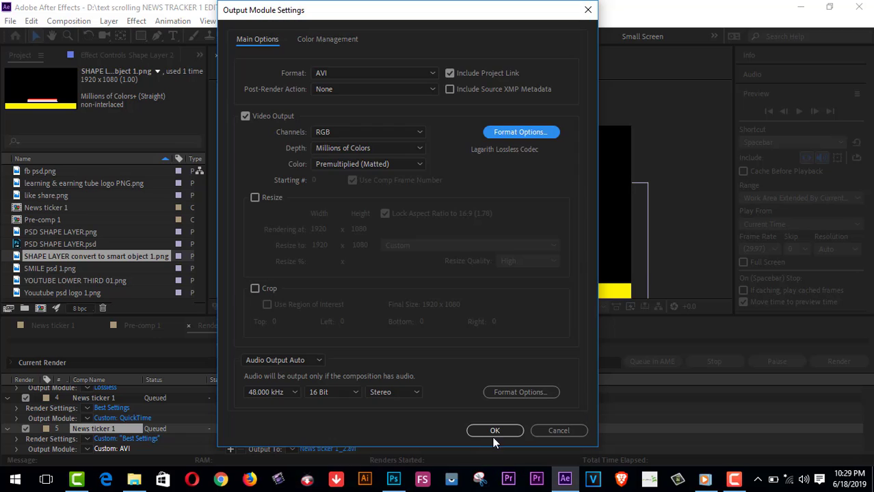
pyautogui.click(497, 430)
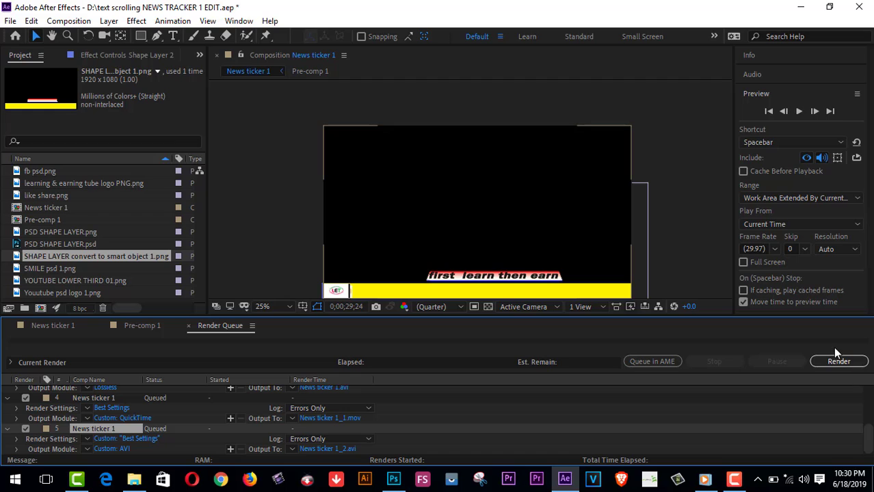
# Start rendering the queued News ticker 1 items from the Render Queue
pyautogui.click(836, 364)
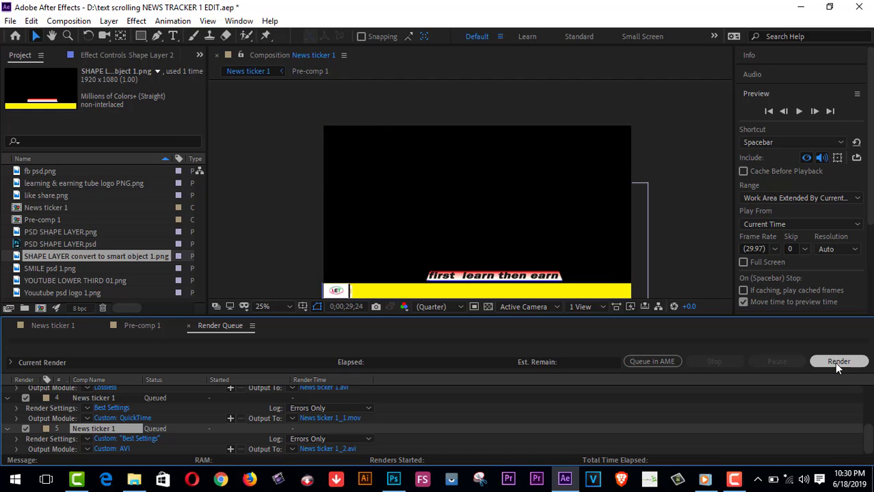